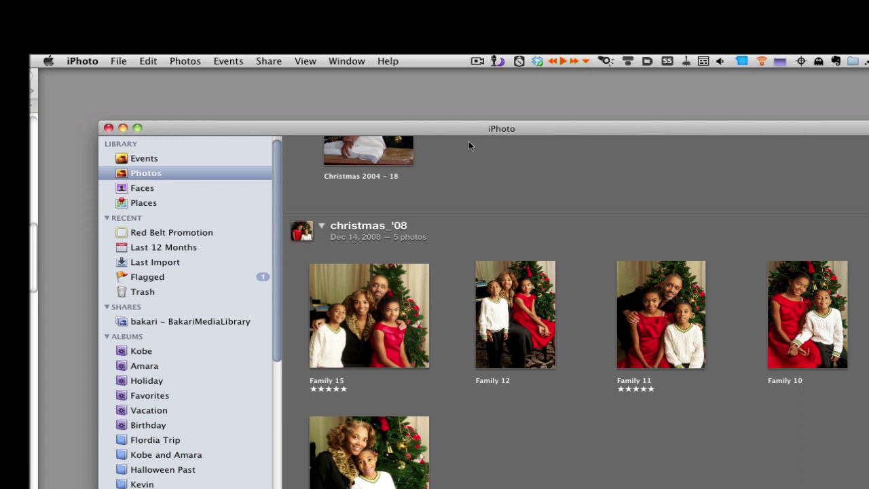
# Step: Select the five christmas_'08 photos and start a new album from the selection
pyautogui.moveTo(298, 266); pyautogui.dragTo(804, 386)
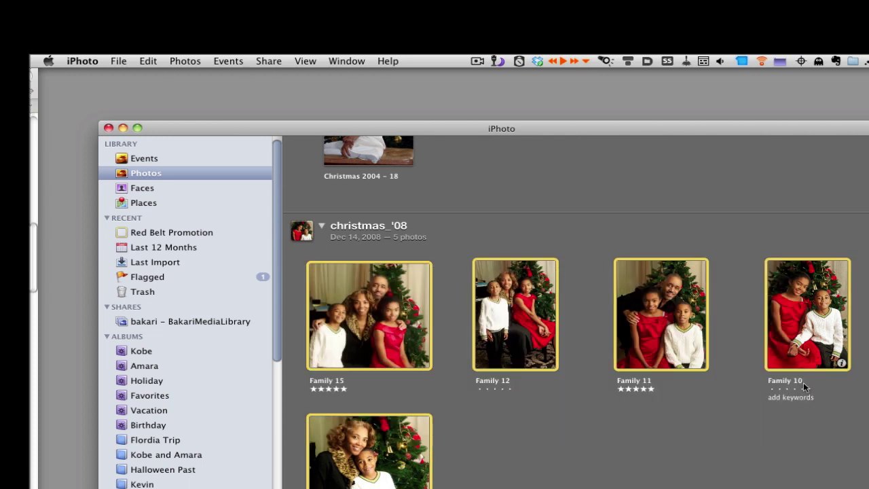
pyautogui.click(114, 60)
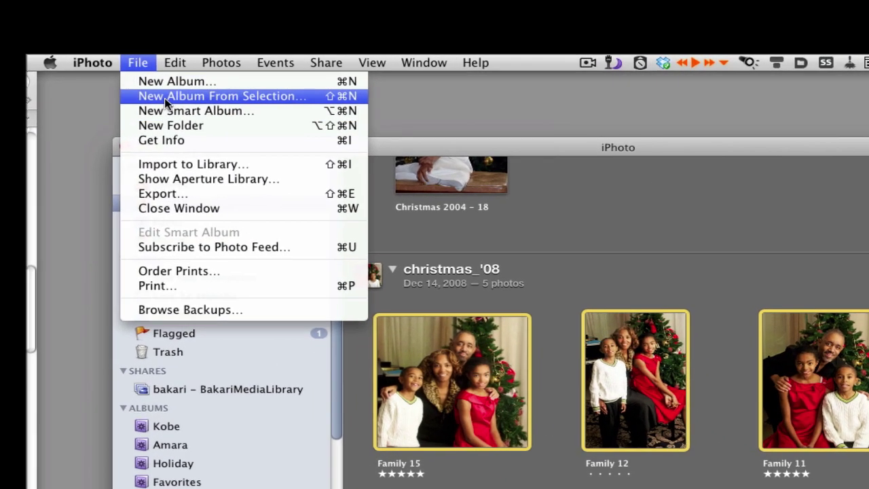
pyautogui.click(140, 89)
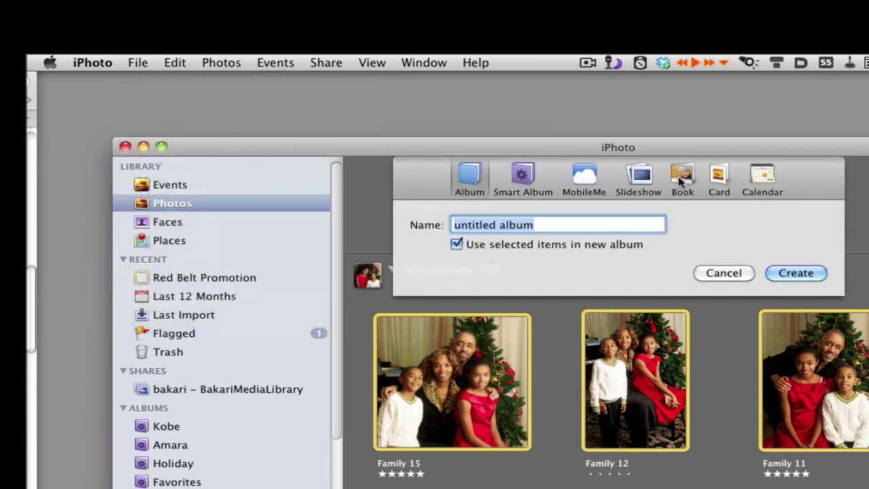
# Step: Make the new collection a slideshow named 'December 2009' and create it
pyautogui.click(638, 178)
pyautogui.moveTo(560, 226); pyautogui.dragTo(429, 225)
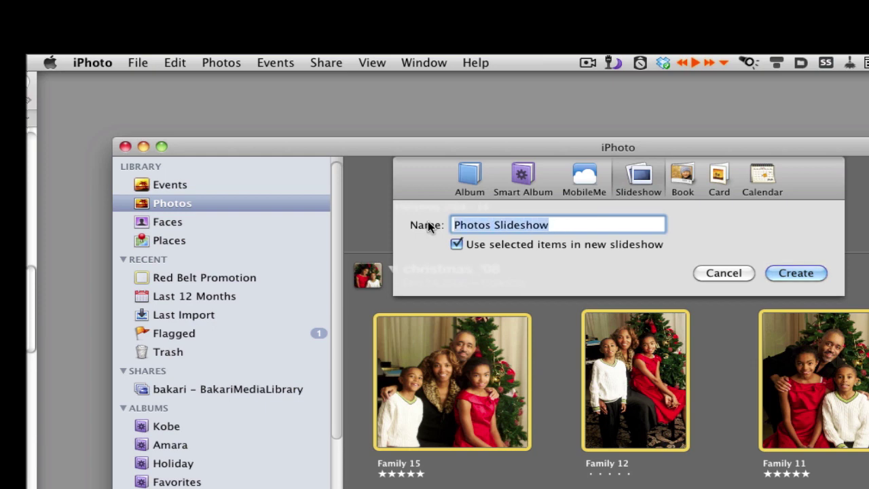
pyautogui.write('Dec')
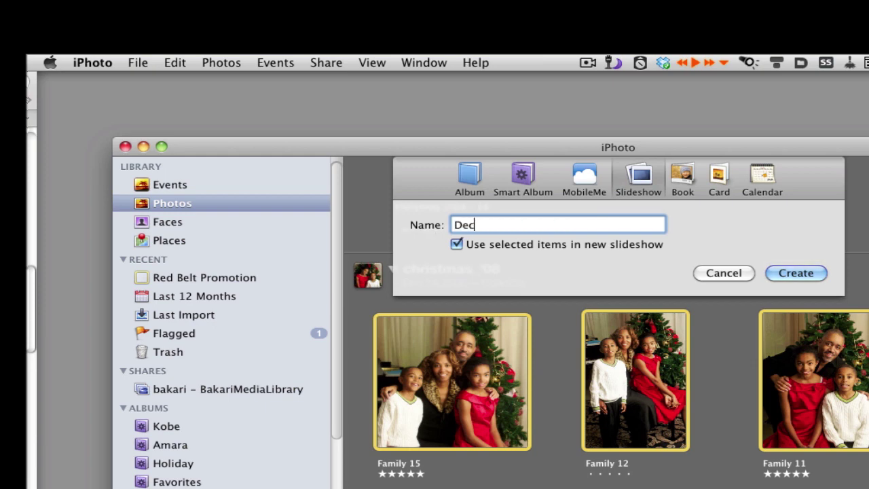
pyautogui.write('ember 2009')
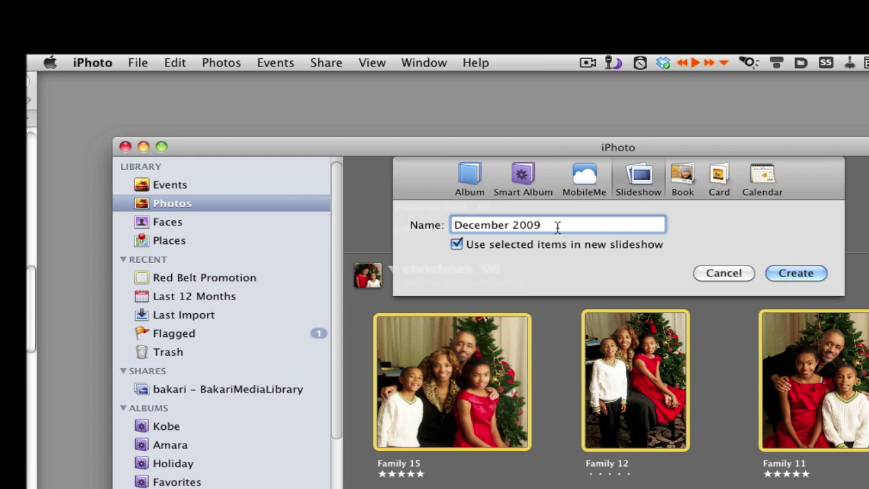
pyautogui.click(791, 272)
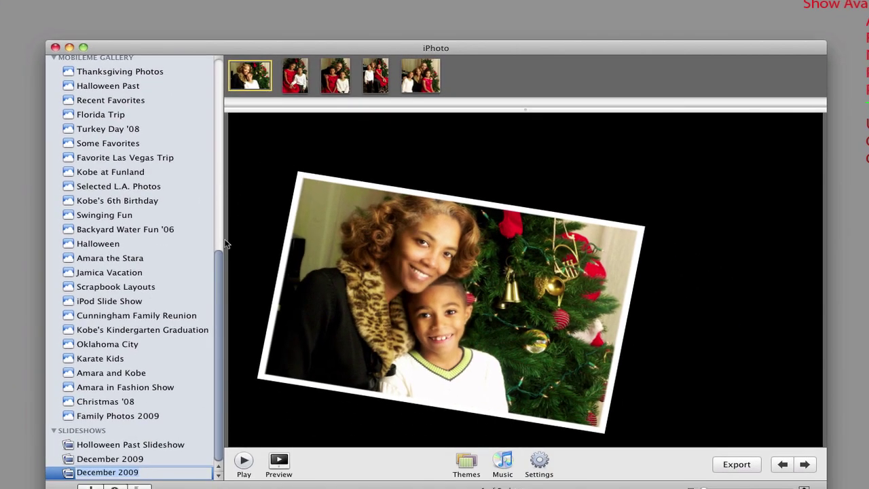
# Step: Add the 'From Our Family to Yours' card from Last Import as the slideshow's sixth slide
pyautogui.moveTo(222, 289); pyautogui.dragTo(225, 94)
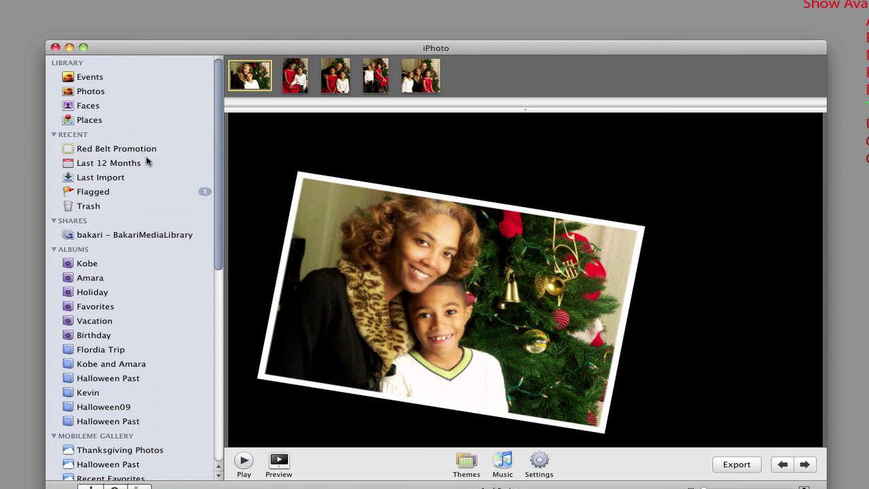
pyautogui.click(147, 179)
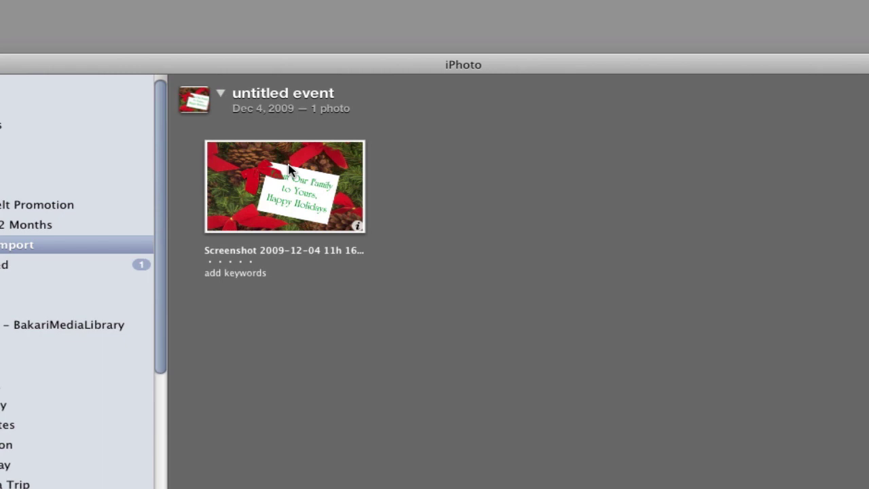
pyautogui.scroll(-10, 163, 254)
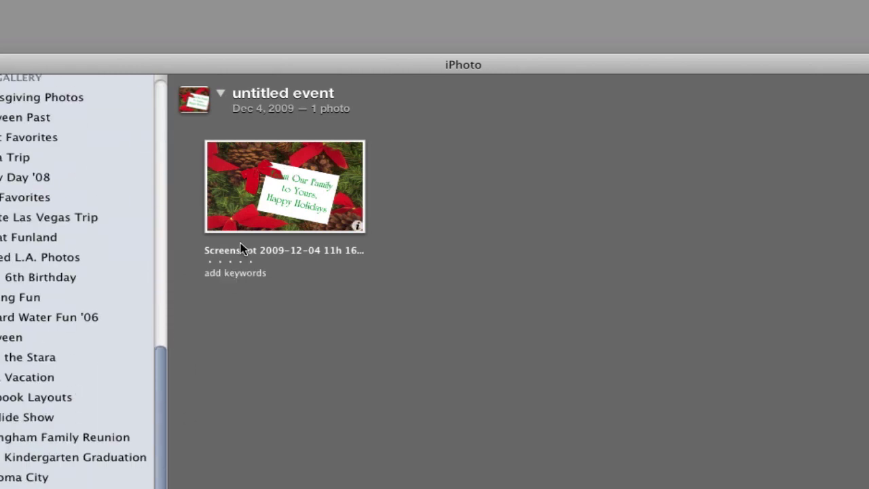
pyautogui.moveTo(272, 180); pyautogui.dragTo(201, 405)
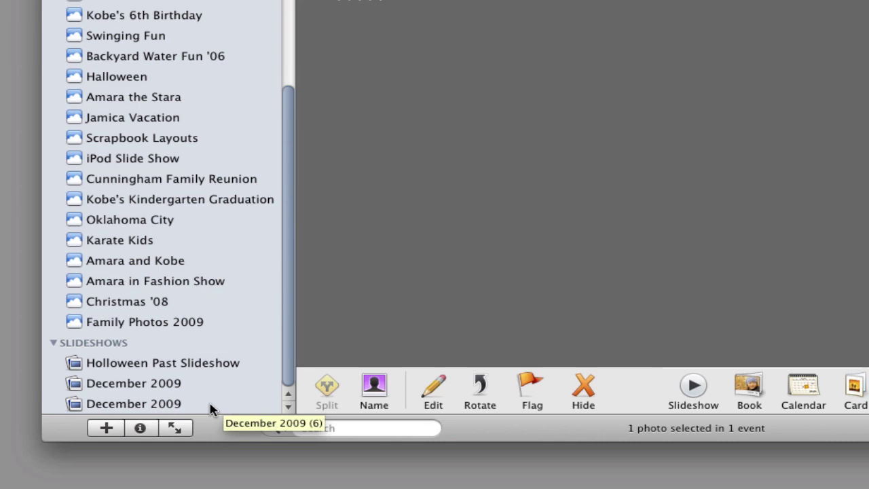
pyautogui.click(211, 406)
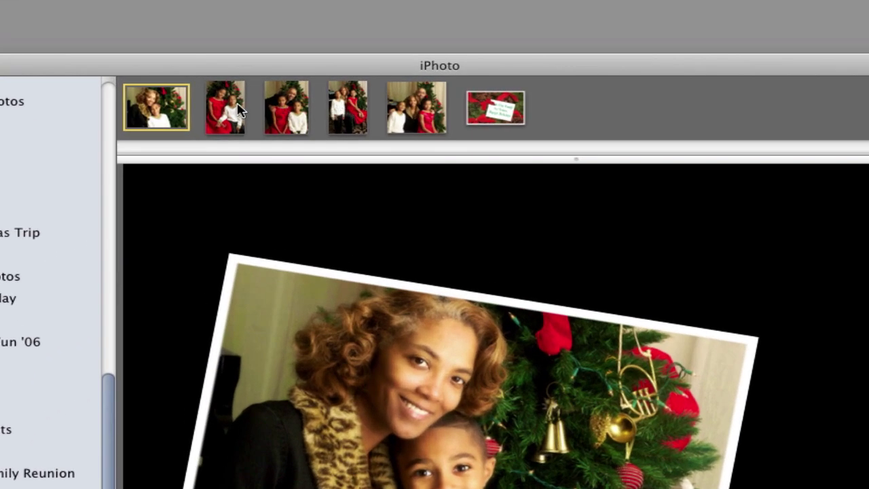
# Step: Move the girl-in-red and boy-in-white photo to first position and apply the Snapshots theme
pyautogui.moveTo(239, 112); pyautogui.dragTo(156, 117)
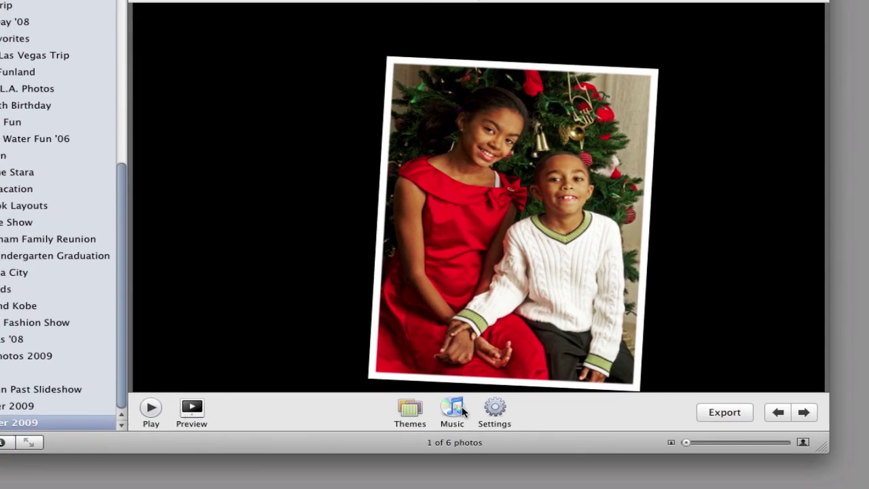
pyautogui.click(416, 410)
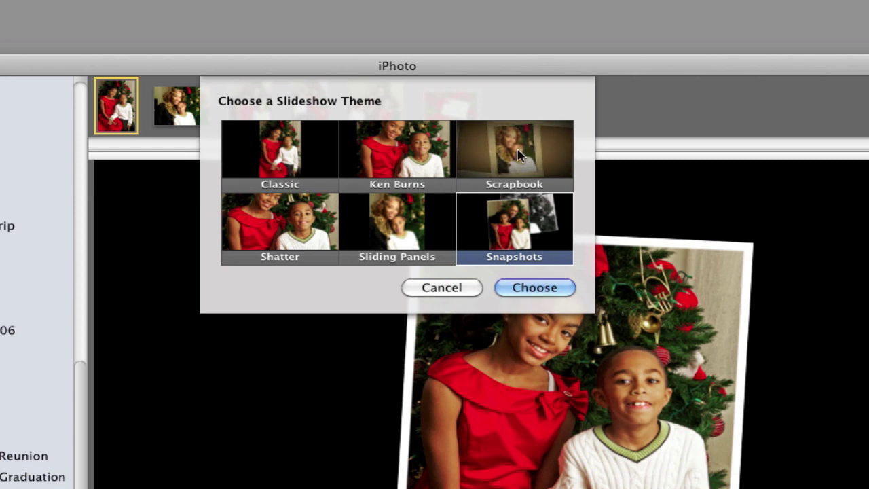
pyautogui.click(548, 289)
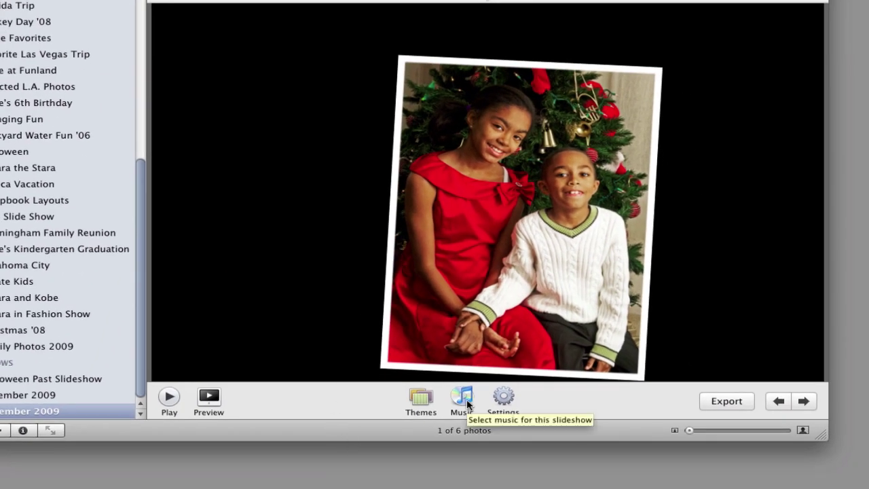
pyautogui.click(169, 398)
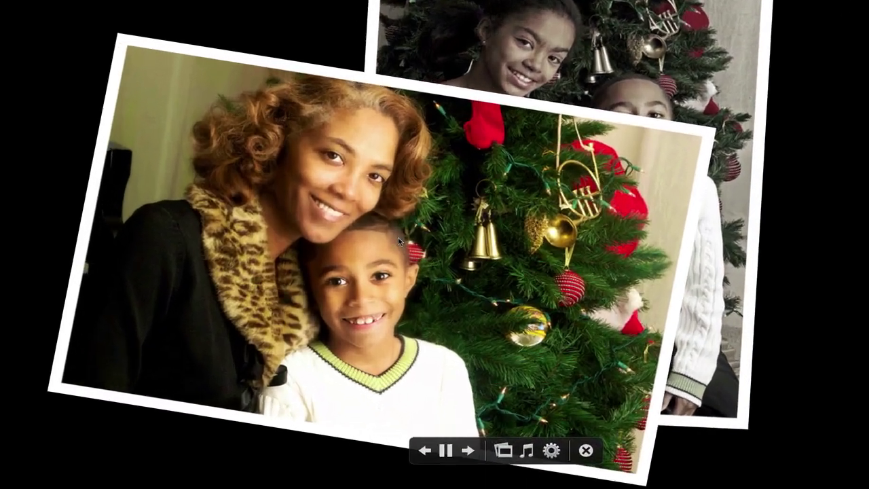
pyautogui.press('Escape')
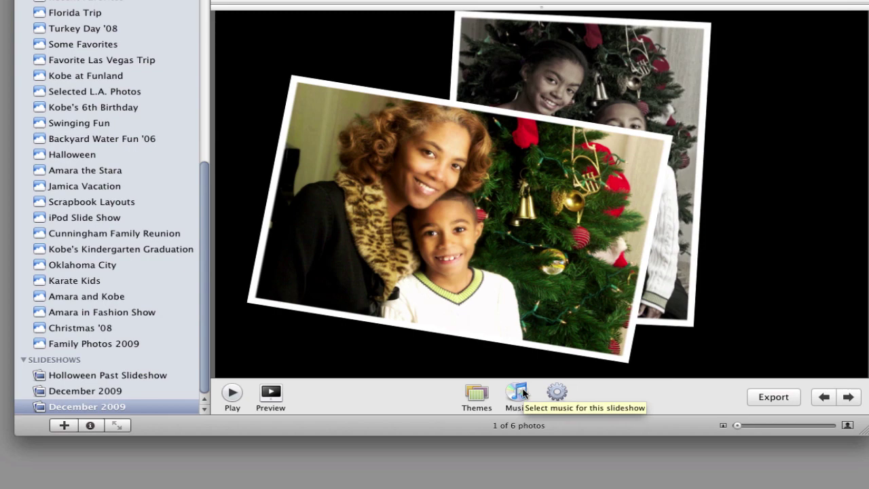
pyautogui.click(523, 392)
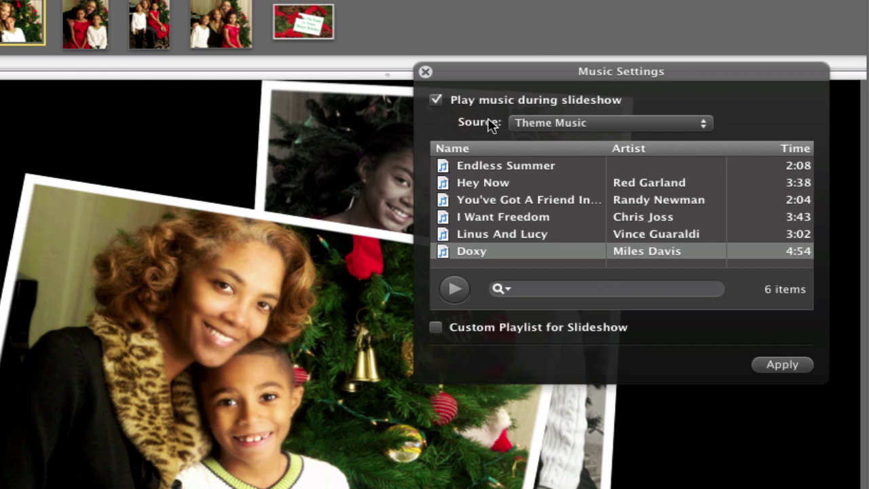
pyautogui.click(425, 72)
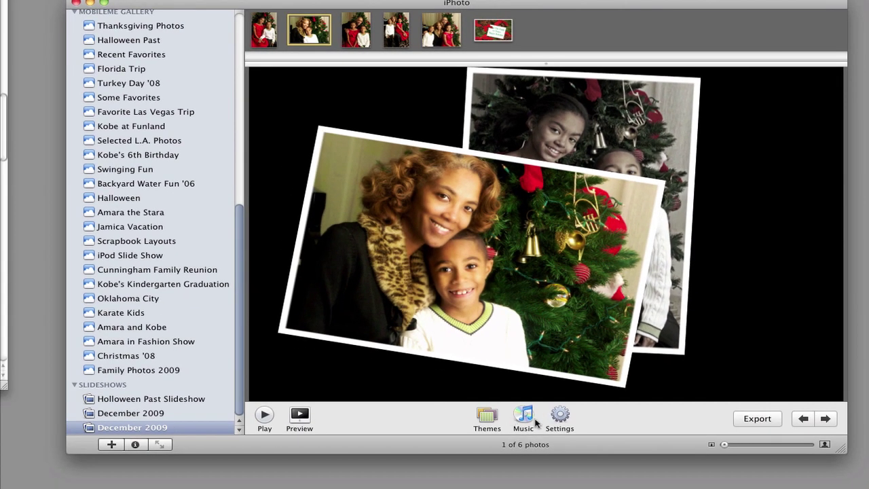
# Step: Preview and stop the slide animation, then bring up the slideshow export options
pyautogui.click(301, 415)
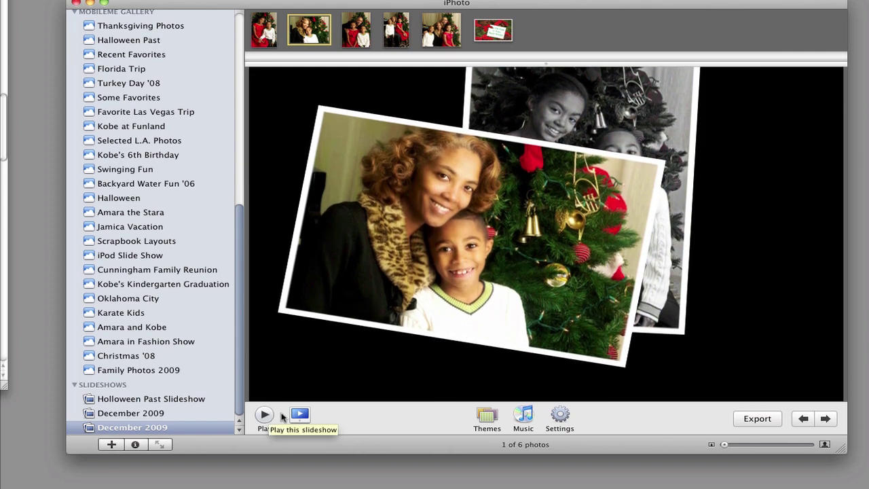
pyautogui.click(300, 416)
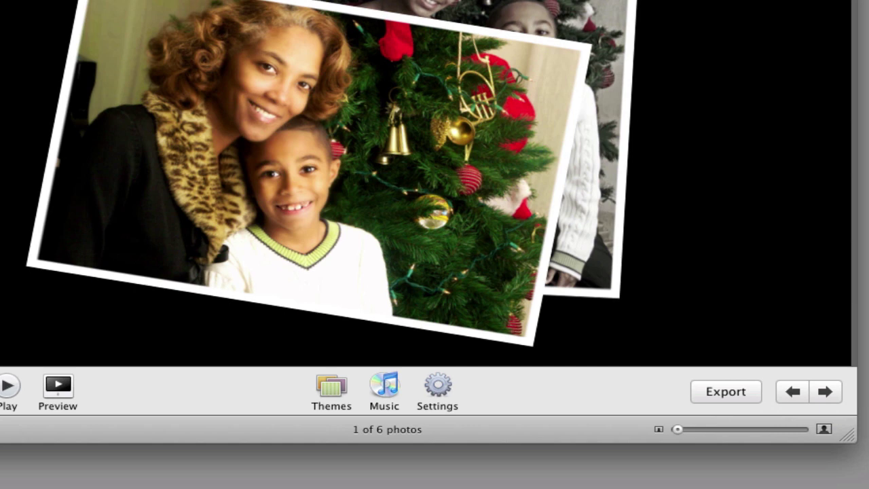
pyautogui.click(743, 392)
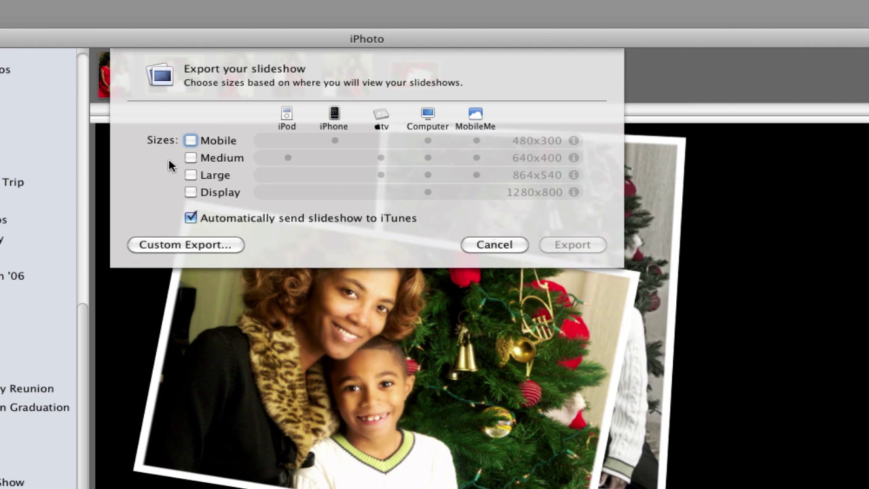
# Step: Export only the Large 864x540 size, producing December 2009-Large.m4v
pyautogui.click(190, 158)
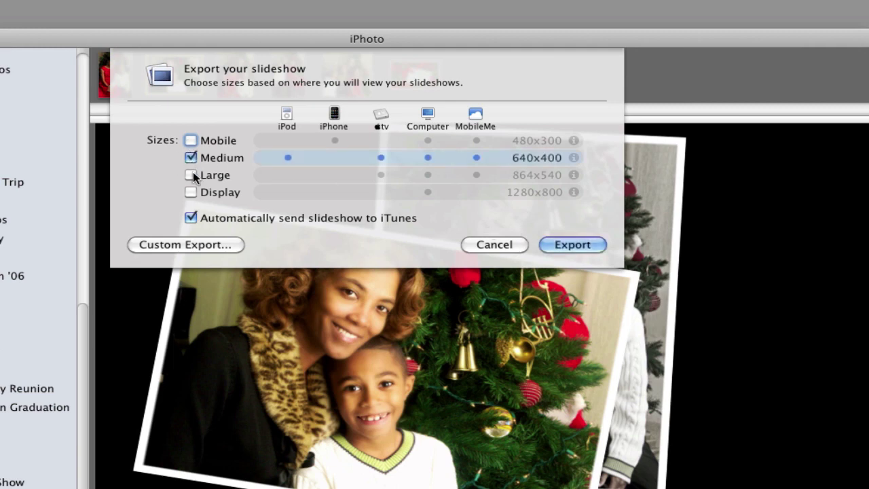
pyautogui.click(190, 175)
pyautogui.click(191, 159)
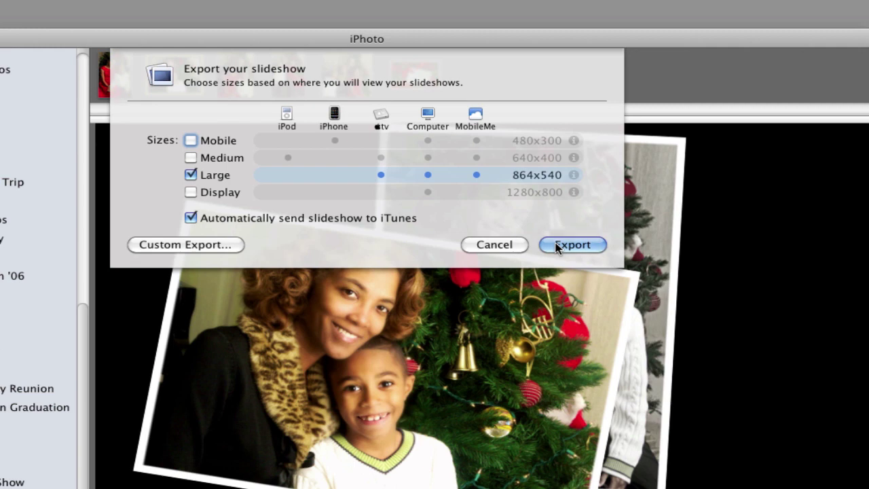
pyautogui.click(572, 245)
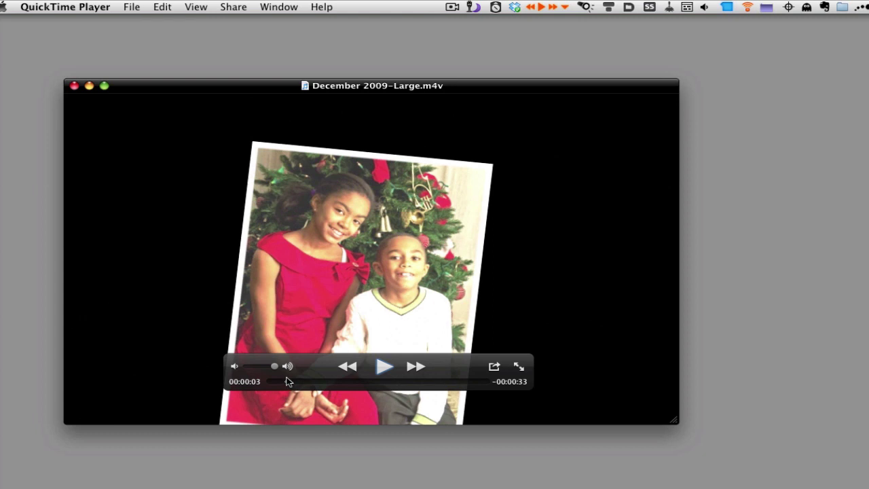
# Step: Scrub through December 2009-Large.m4v and list its Share destinations
pyautogui.moveTo(287, 382)
pyautogui.mouseDown()
pyautogui.moveTo(448, 385)
pyautogui.moveTo(292, 386)
pyautogui.mouseUp()
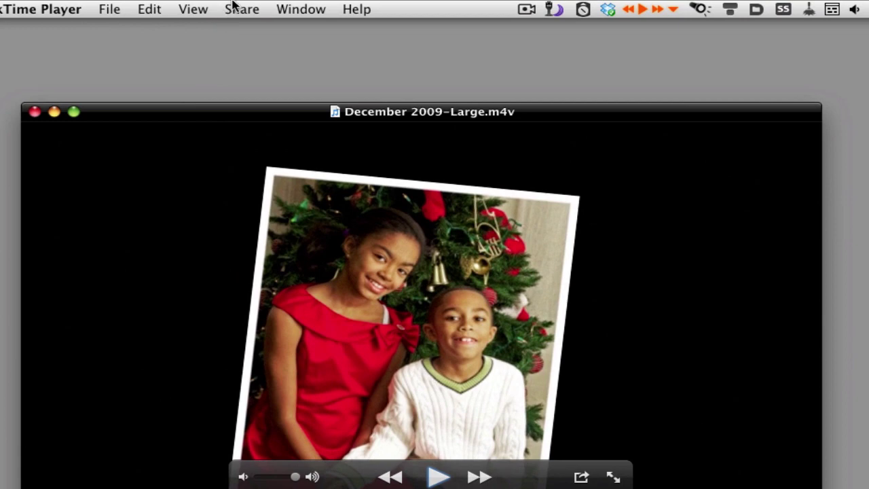
pyautogui.click(232, 6)
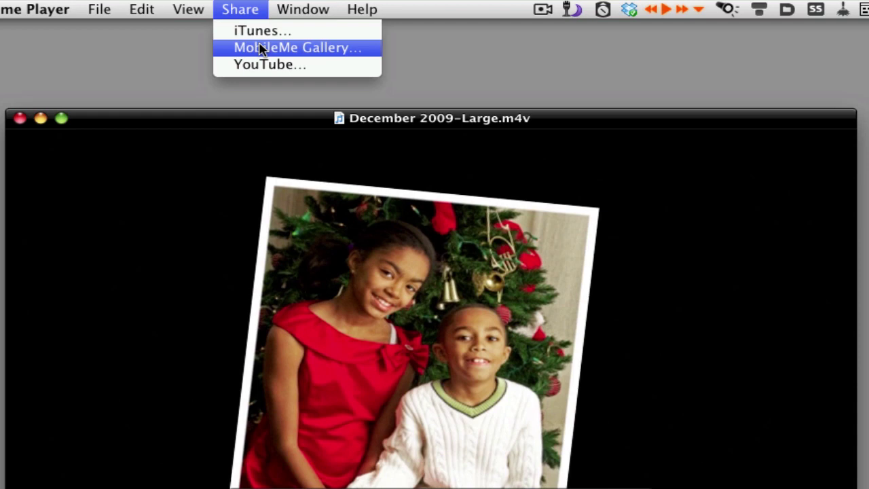
# Step: Publish the movie to MobileMe Gallery titled 'Happy Holidays', cancel the duplicate upload, and view its page
pyautogui.click(262, 47)
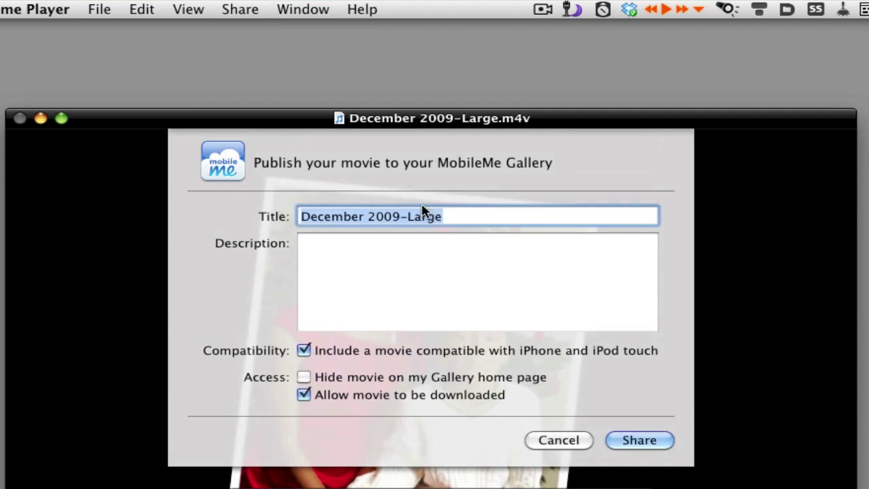
pyautogui.write('Happy Holidays')
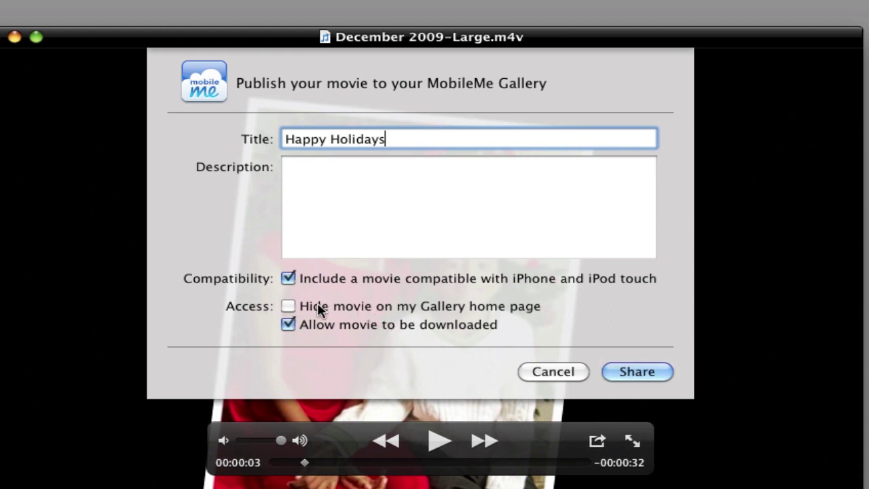
pyautogui.click(637, 372)
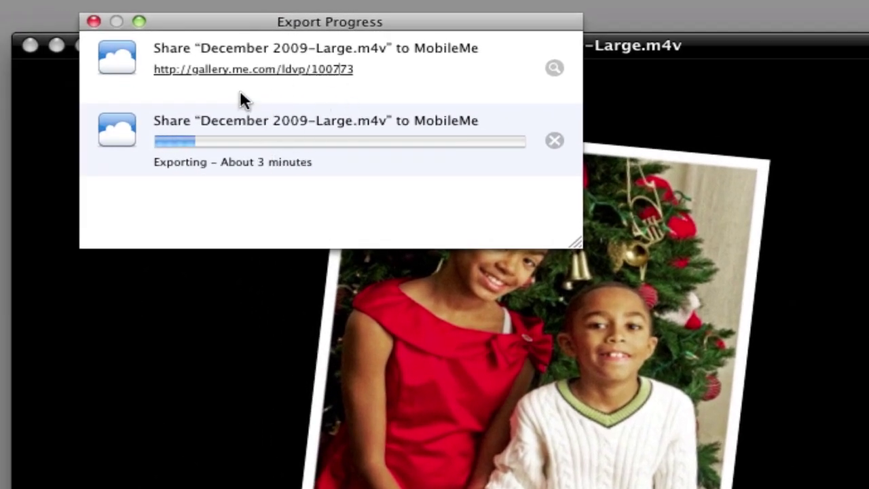
pyautogui.click(554, 141)
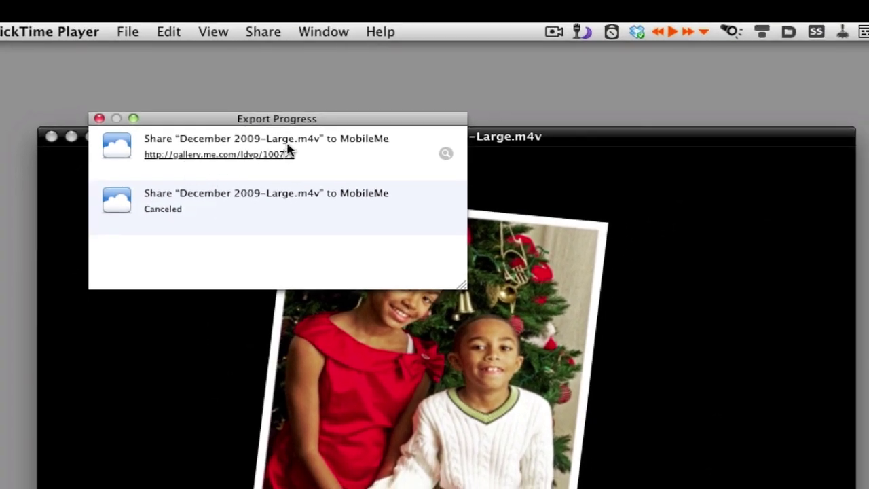
pyautogui.click(445, 154)
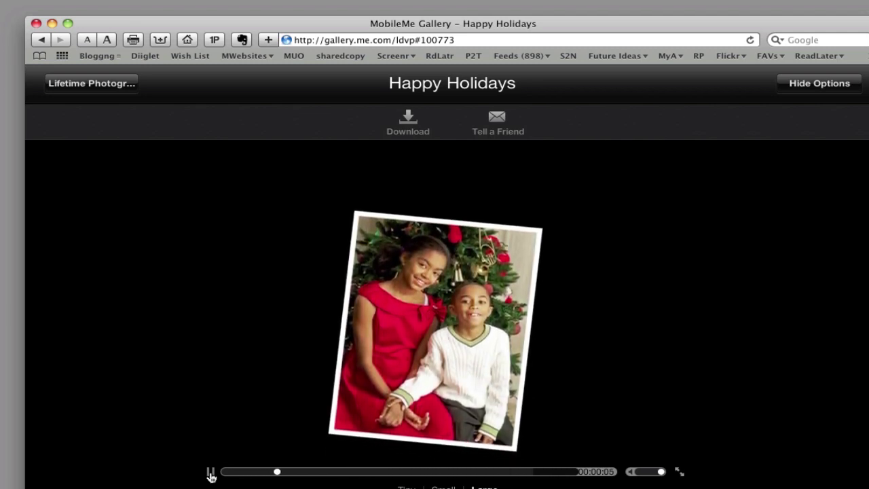
# Step: Pause the Happy Holidays movie on its MobileMe Gallery page
pyautogui.click(210, 473)
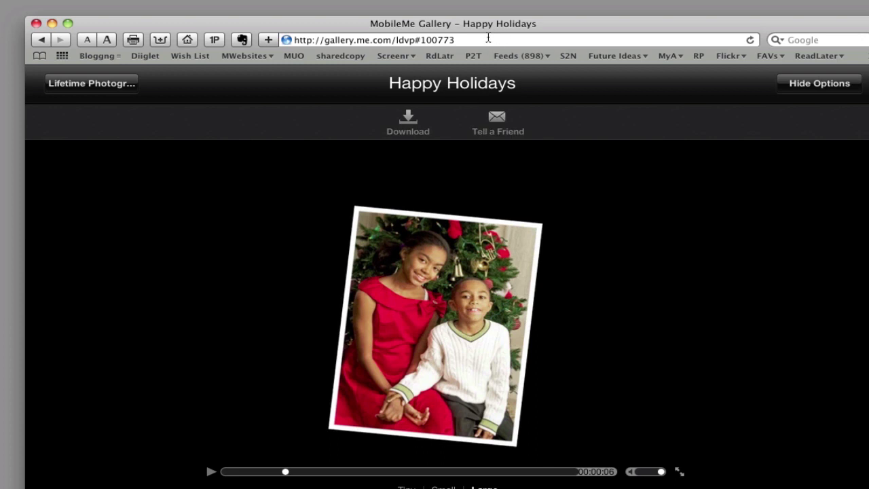